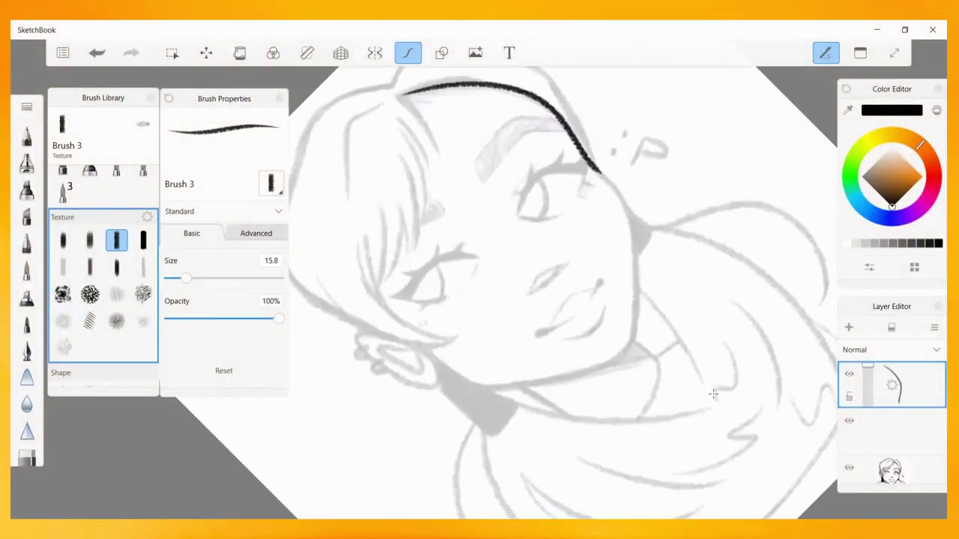
Ink the face outline over the sketch in black texture brush, from the temple around the jaw to the ear-side cheek, plus the neck line
drag(599, 172, 636, 318)
drag(521, 338, 408, 279)
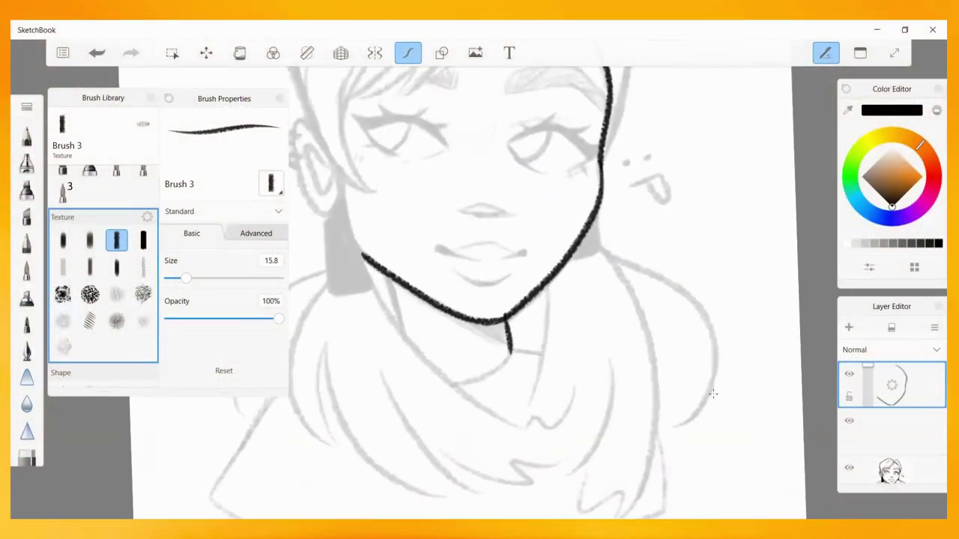
drag(352, 184, 362, 255)
Ink the fringe strands and the long side lock sweeping past the ear, redrawing its outer edge to match the sketch
mouse_move(491, 113)
mouse_down()
mouse_move(464, 172)
mouse_move(364, 197)
mouse_move(408, 267)
mouse_up()
drag(324, 193, 402, 268)
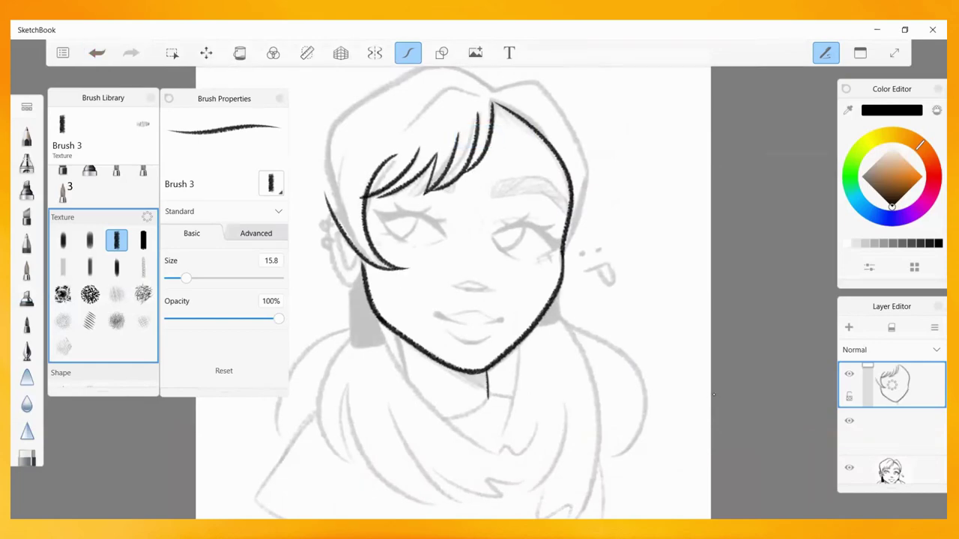
key(e)
key(e)
drag(327, 134, 395, 271)
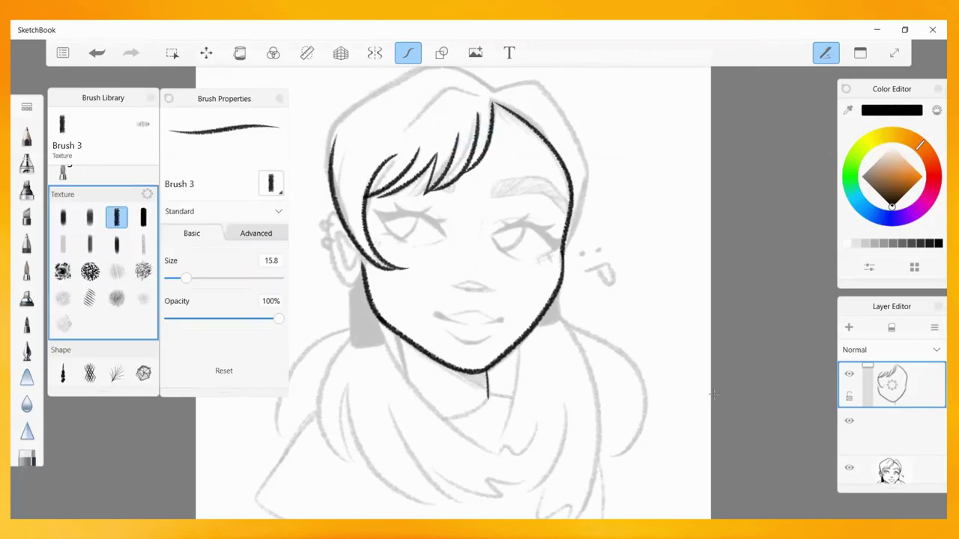
key(ctrl+z)
drag(323, 116, 397, 268)
key(ctrl+z)
drag(328, 135, 395, 271)
Ink the ear's outer outline, its inner contour and the small round earrings on its edge
drag(338, 217, 364, 278)
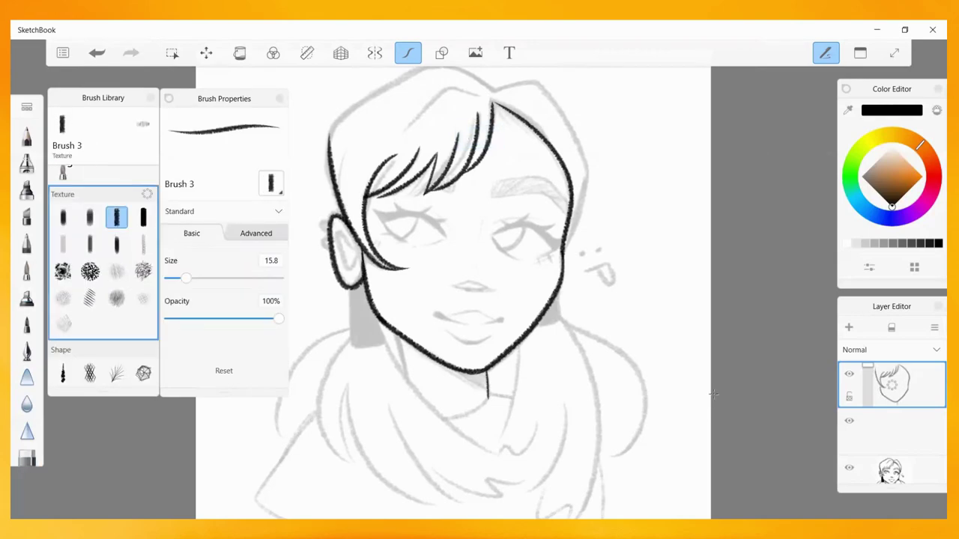
drag(341, 234, 352, 274)
key(ctrl+z)
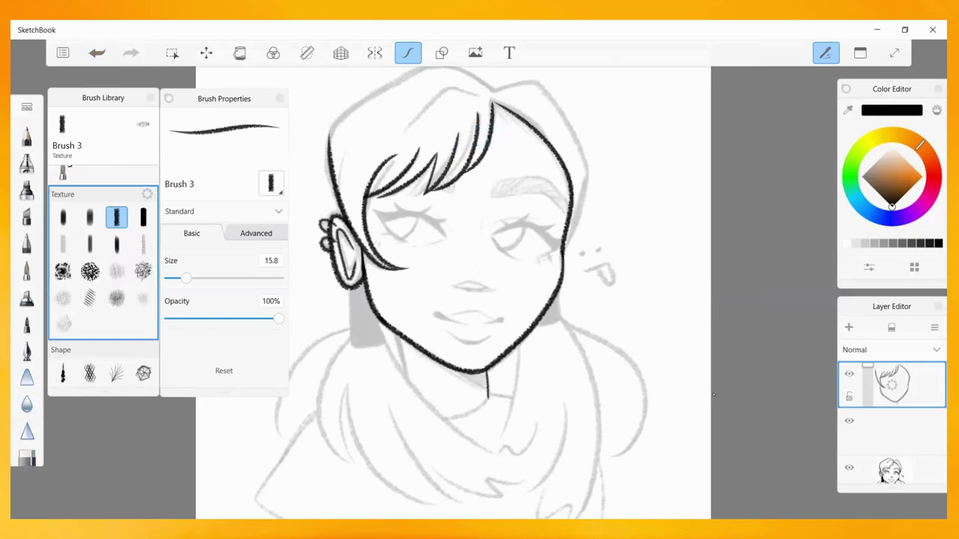
Ink the crown of the hair from the ear side over the top of the head to the parting
mouse_move(586, 255)
mouse_down()
mouse_move(576, 136)
mouse_move(502, 79)
mouse_up()
key(ctrl+z)
scroll(453, 299, down, 1)
mouse_move(490, 144)
mouse_down()
mouse_move(393, 123)
mouse_move(337, 225)
mouse_up()
key(ctrl+z)
key(ctrl+z)
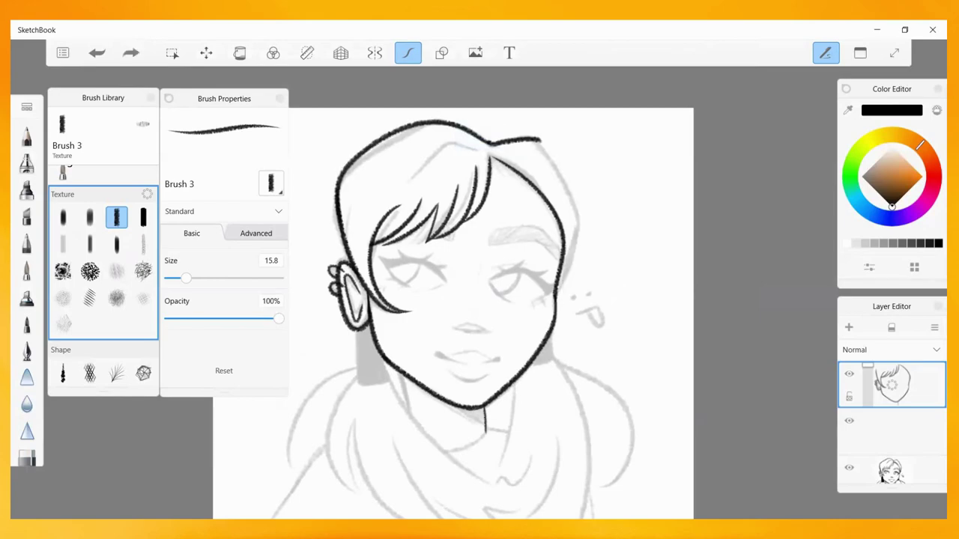
Ink the hair outline from the parting down the far side of the face, redoing the stroke until it follows the sketch
drag(540, 139, 577, 300)
scroll(453, 315, down, 2)
key(ctrl+z)
scroll(472, 315, up, 1)
drag(502, 146, 577, 296)
key(ctrl+z)
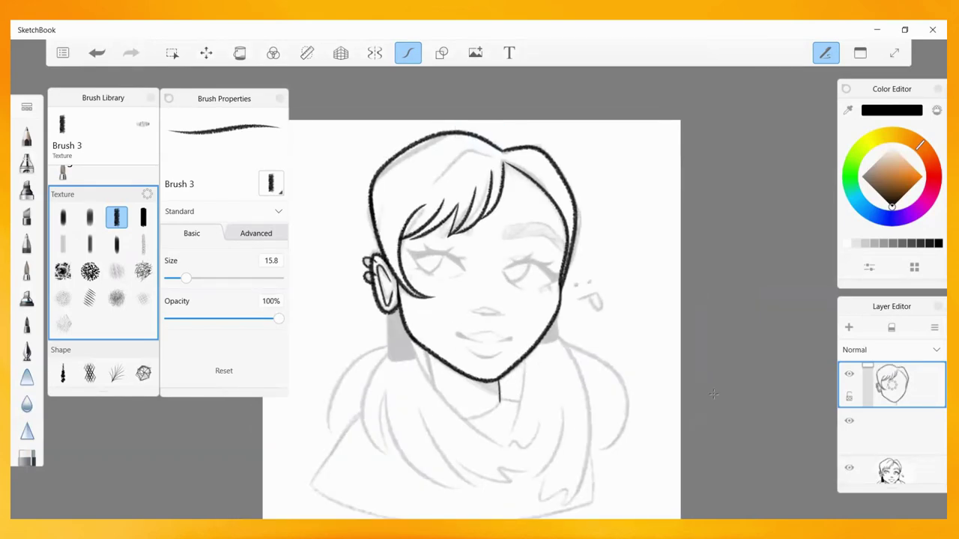
scroll(713, 395, up, 2)
key(ctrl+z)
scroll(713, 395, down, 2)
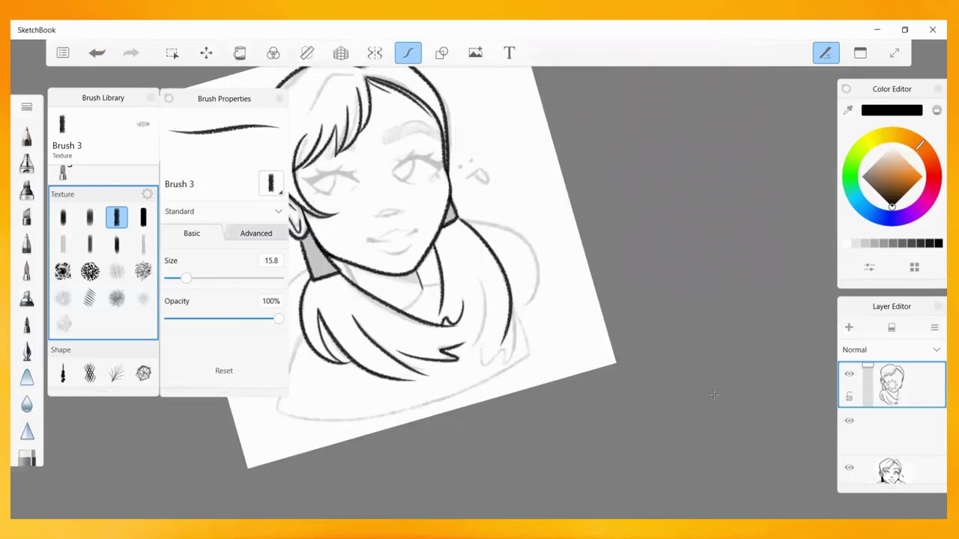
Ink the scarf folds, the hood behind the shoulders and the curved lower edge of the bust, undoing stray strokes
key(ctrl+z)
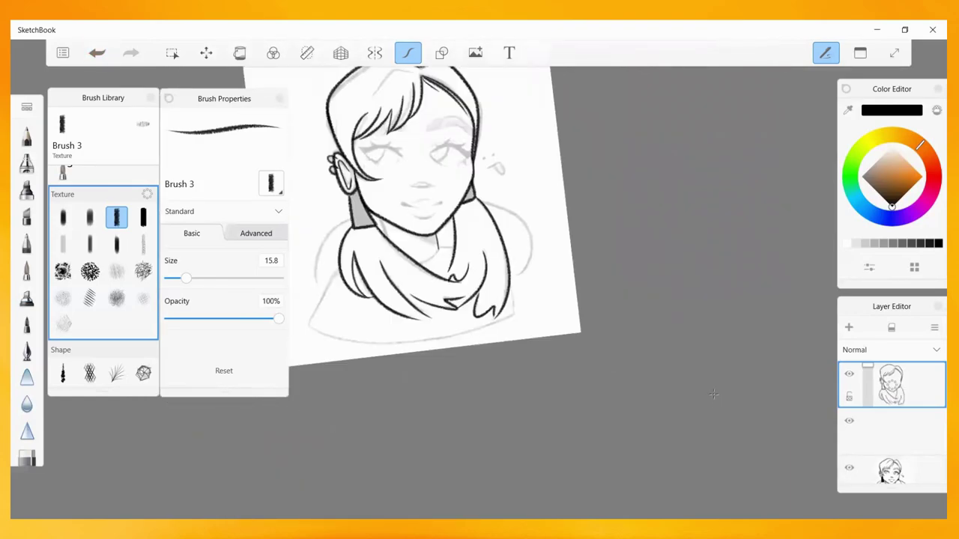
key(ctrl+z)
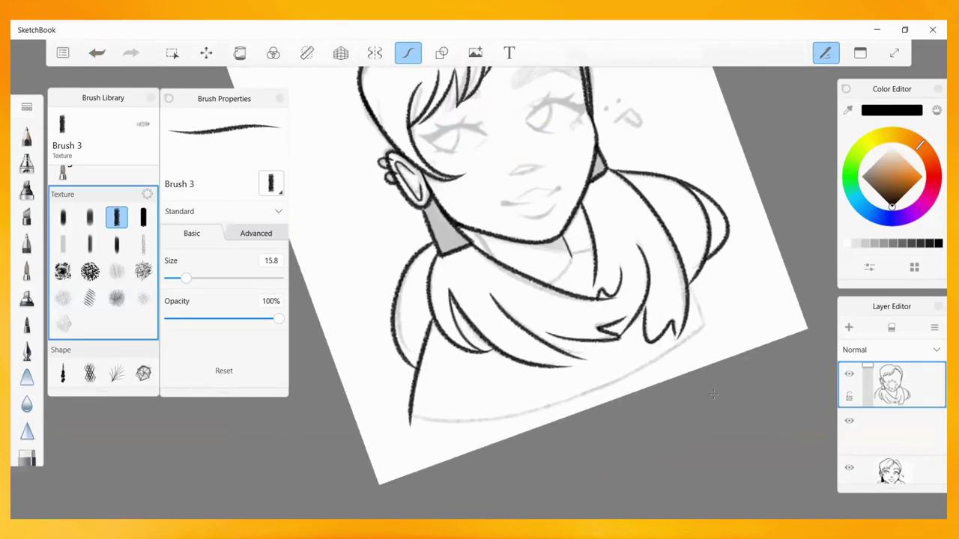
key(ctrl+z)
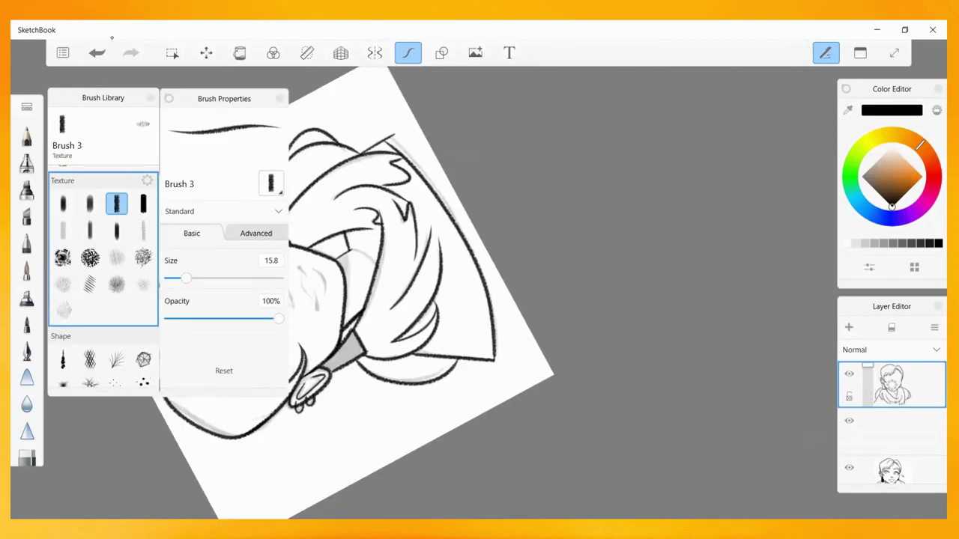
key(ctrl+z)
key(ctrl+y)
key(ctrl+z)
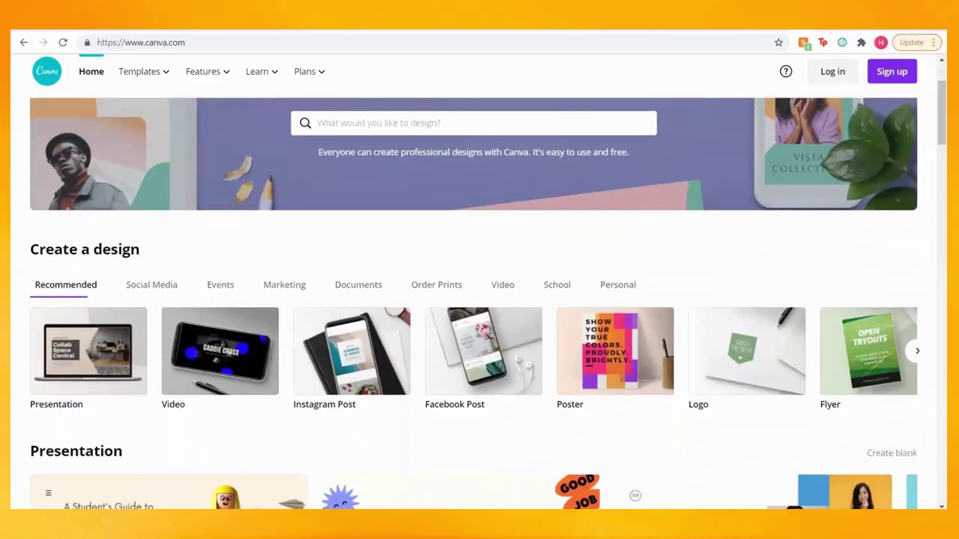
scroll(661, 372, down, 4)
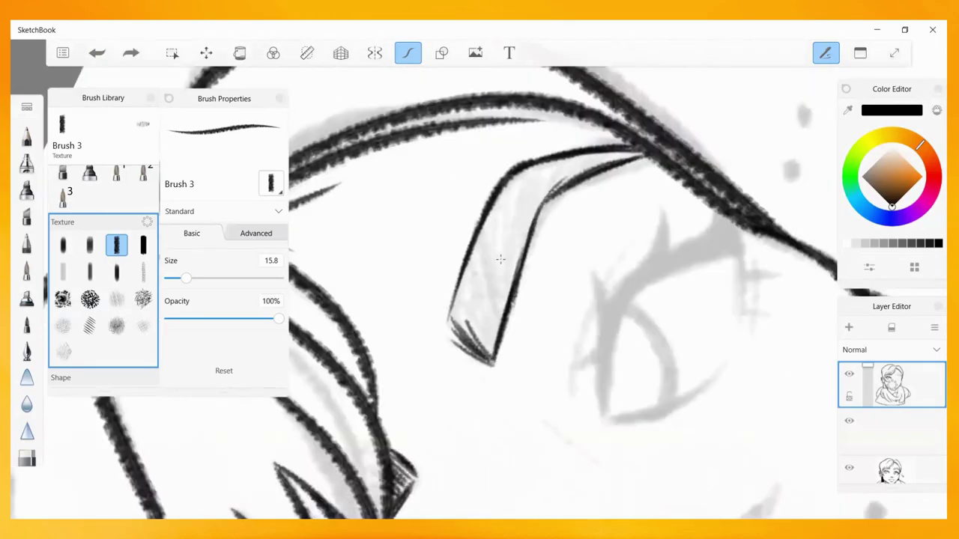
Fill the outlined far eyebrow with fine hair strokes and ink the eye beside the fringe, undoing stray strokes
drag(500, 259, 487, 315)
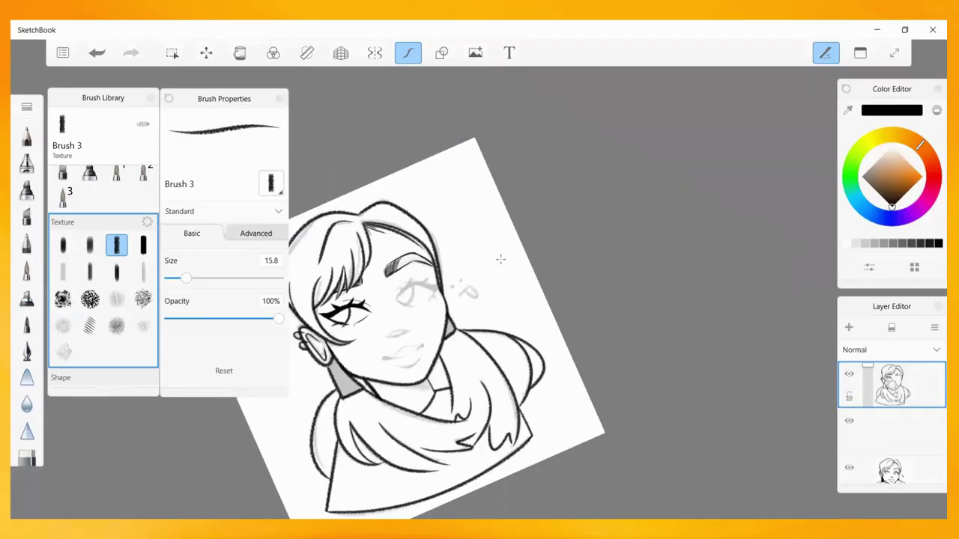
key(ctrl+z)
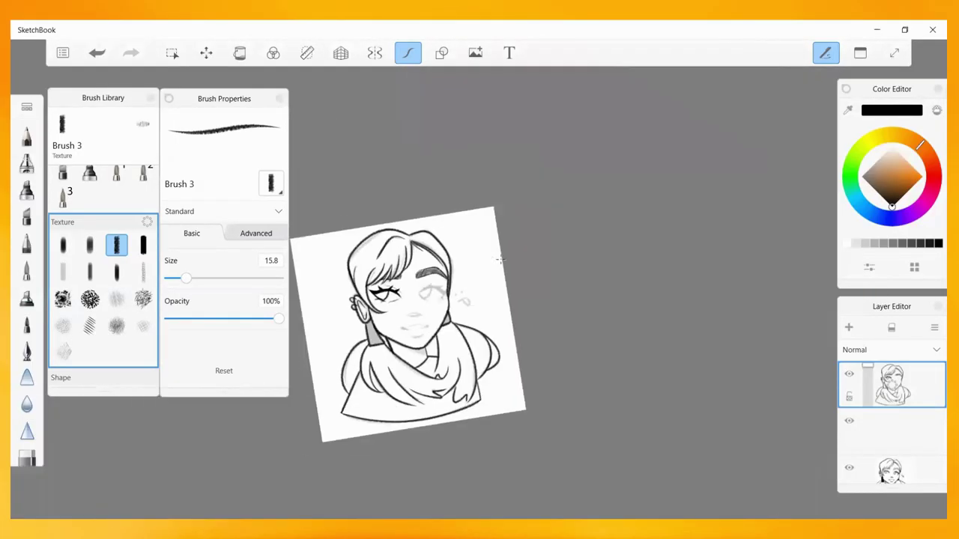
key(e)
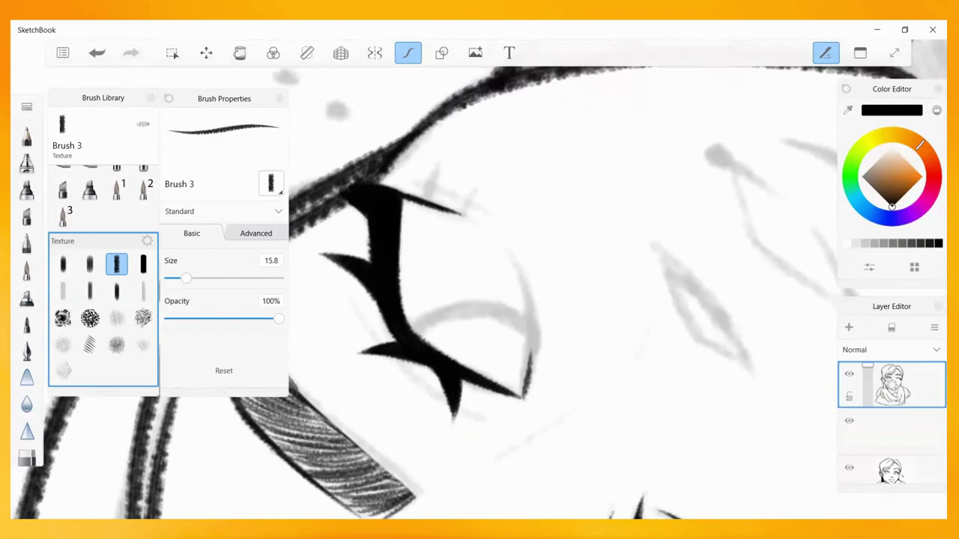
Ink the far eye's inner corner, lid lines and small lower lashes, redoing the strokes that miss the sketch
drag(522, 395, 530, 298)
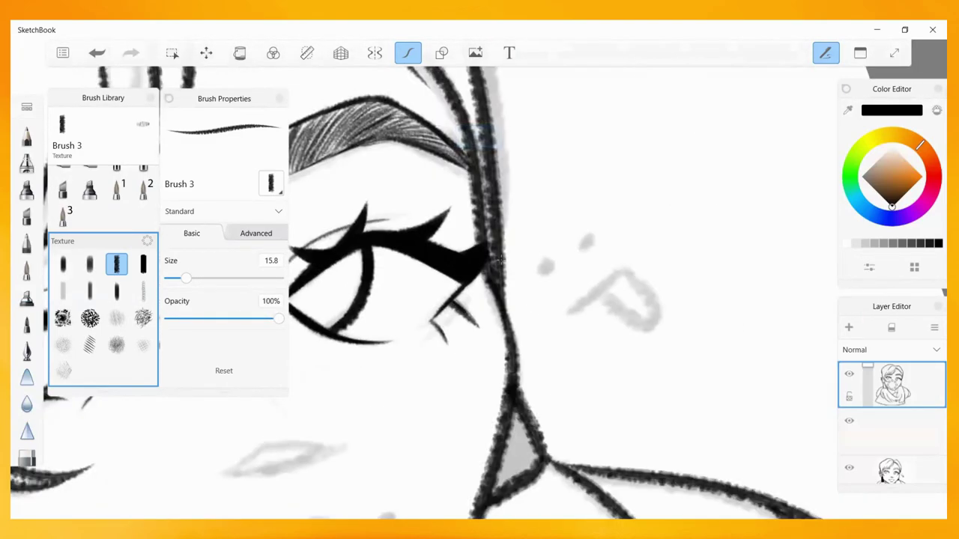
key(ctrl+z)
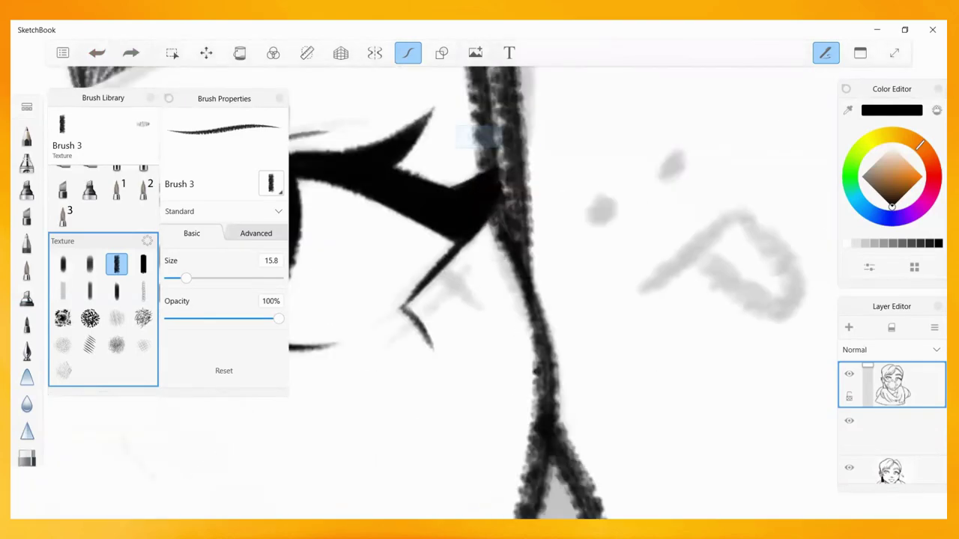
drag(438, 268, 477, 297)
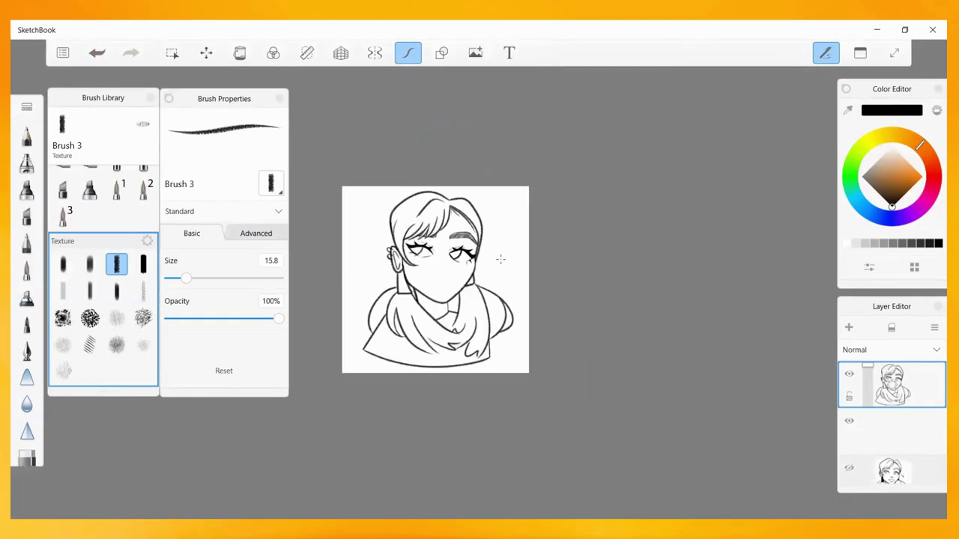
key(ctrl+z)
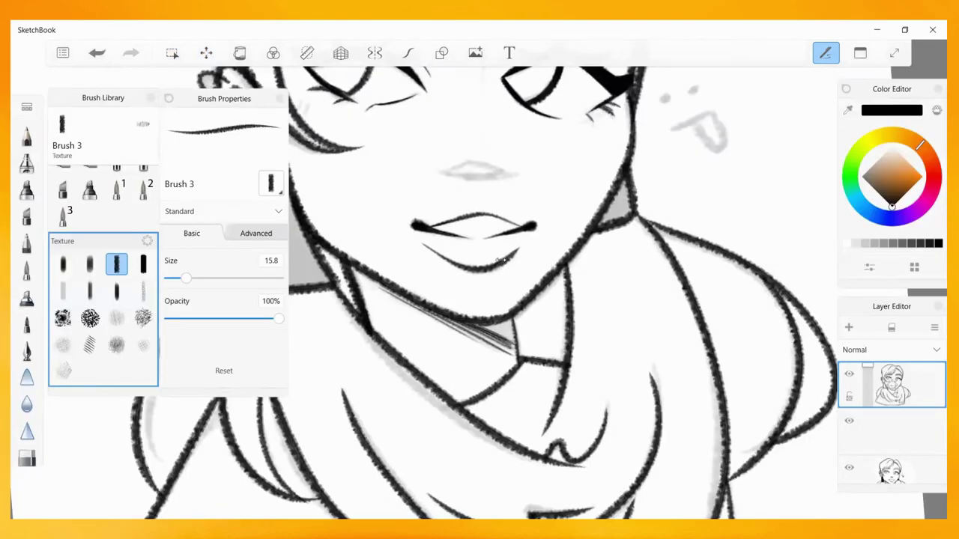
Ink the lips and nose and hatch the shadow under the chin, undoing misplaced strokes
key(ctrl+z)
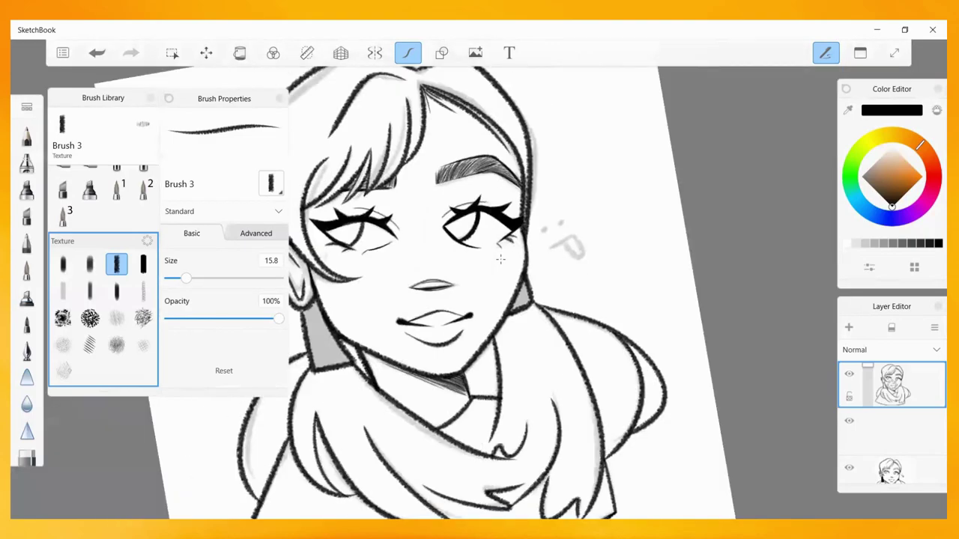
key(ctrl+z)
key(ctrl+z)
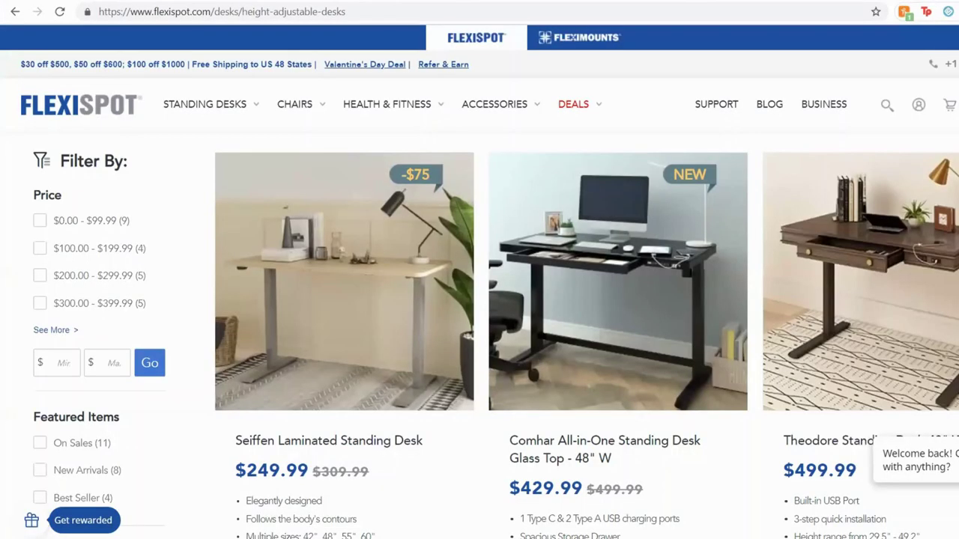
scroll(480, 330, down, 5)
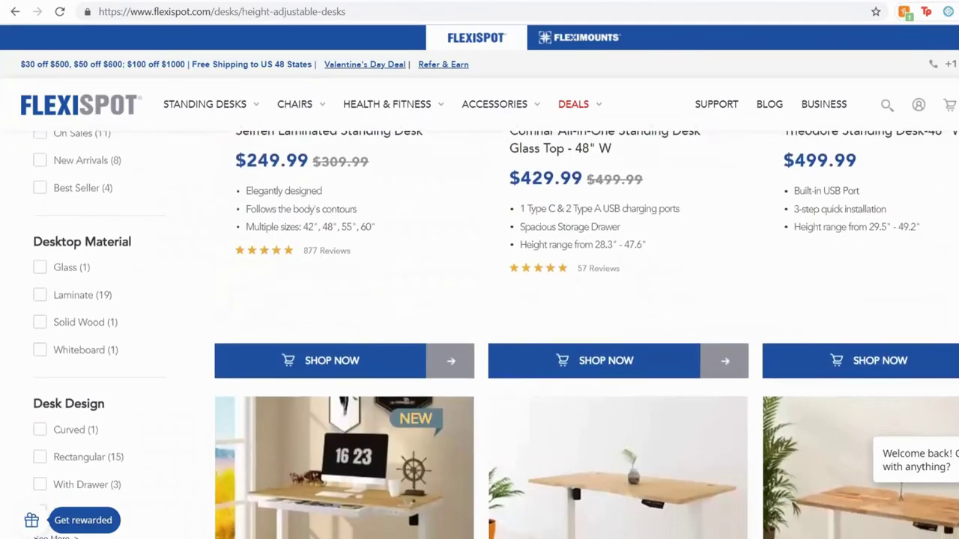
scroll(480, 330, down, 9)
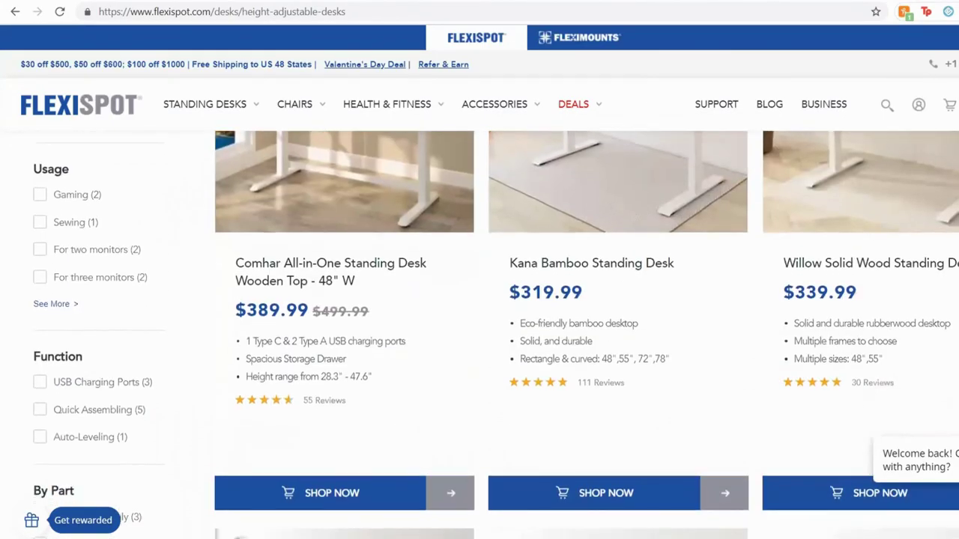
scroll(479, 330, down, 7)
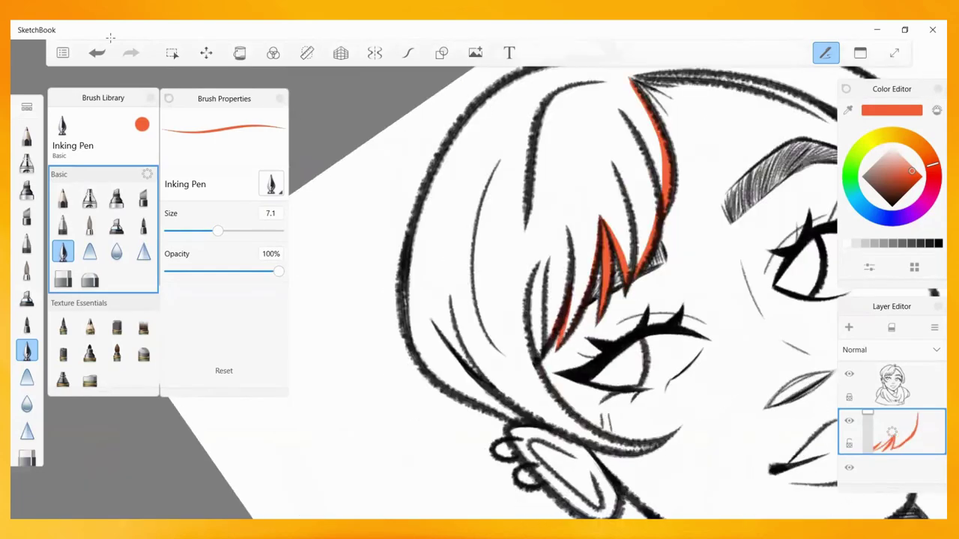
Paint the hair orange-red with the Inking Pen on the layer below the line art, and edge the hood's back fold in the same color
drag(483, 307, 517, 366)
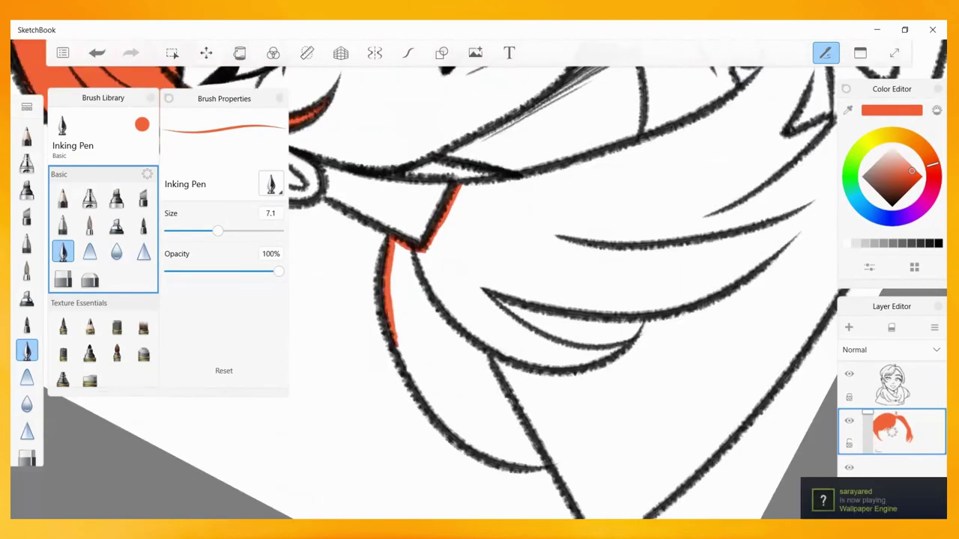
drag(397, 343, 453, 433)
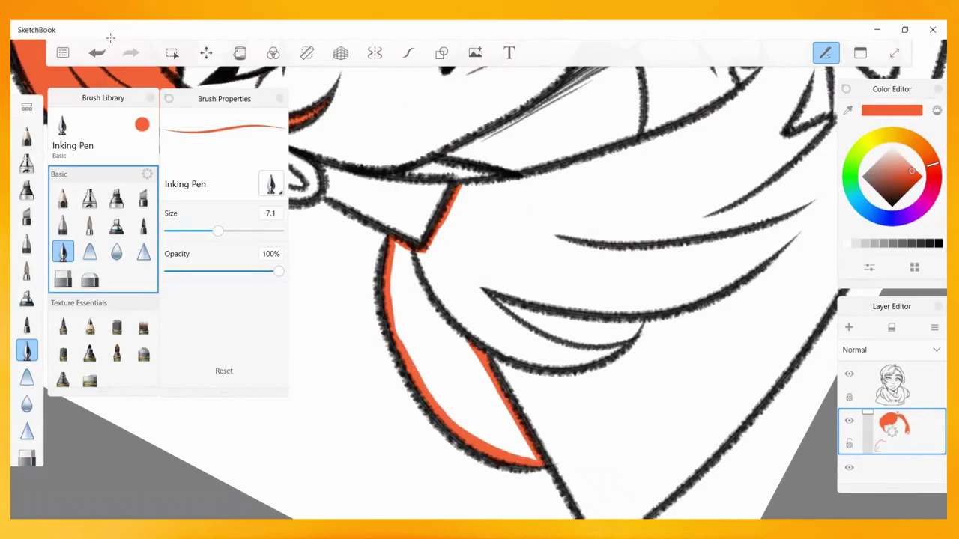
scroll(480, 284, down, 5)
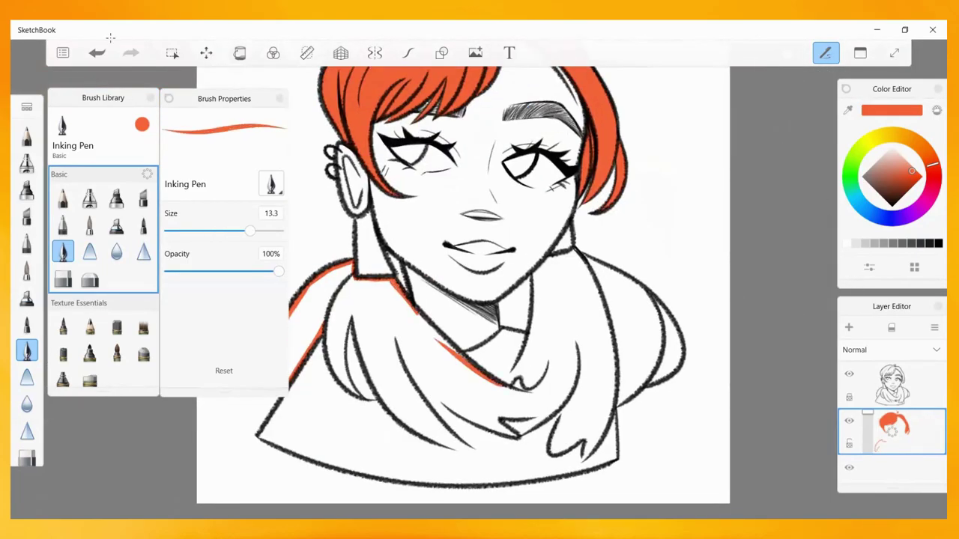
Paint orange-red strokes along the scarf's neckline edge and around its small pointed notch with the Inking Pen at size 13.3
scroll(479, 284, up, 5)
drag(496, 299, 535, 412)
scroll(480, 285, down, 5)
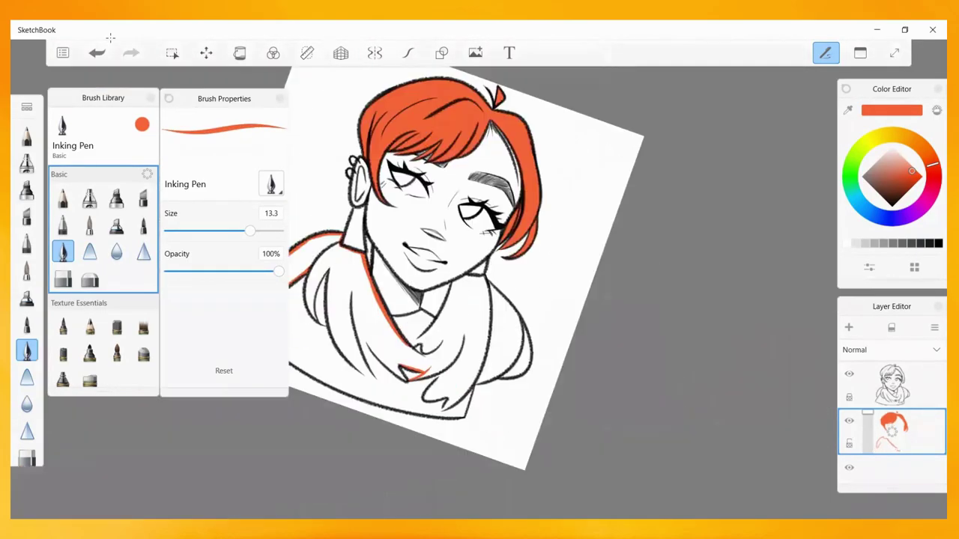
scroll(479, 285, up, 5)
drag(453, 358, 533, 363)
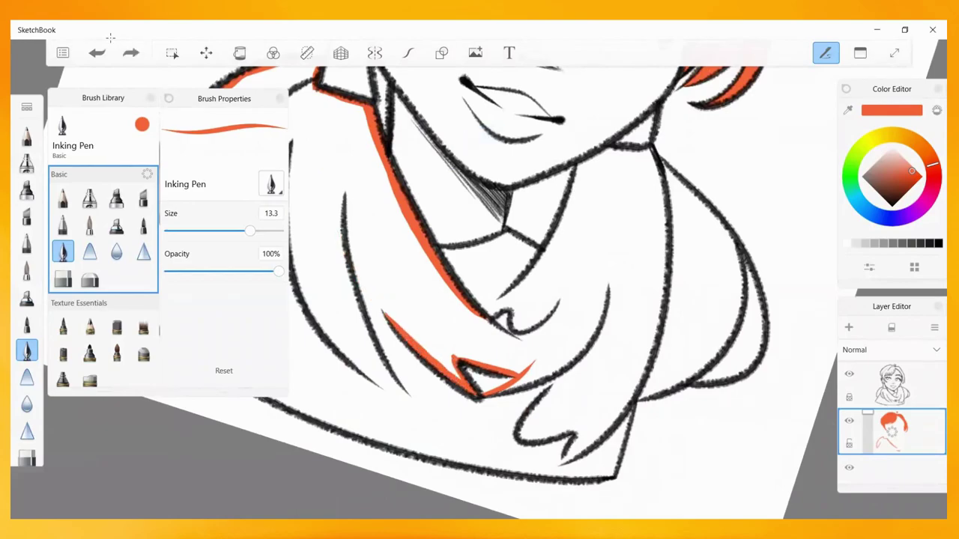
Paint the scarf's middle fold orange-red along its lines and fill the gap leading to the notch
click(131, 53)
scroll(480, 285, up, 2)
drag(345, 262, 517, 390)
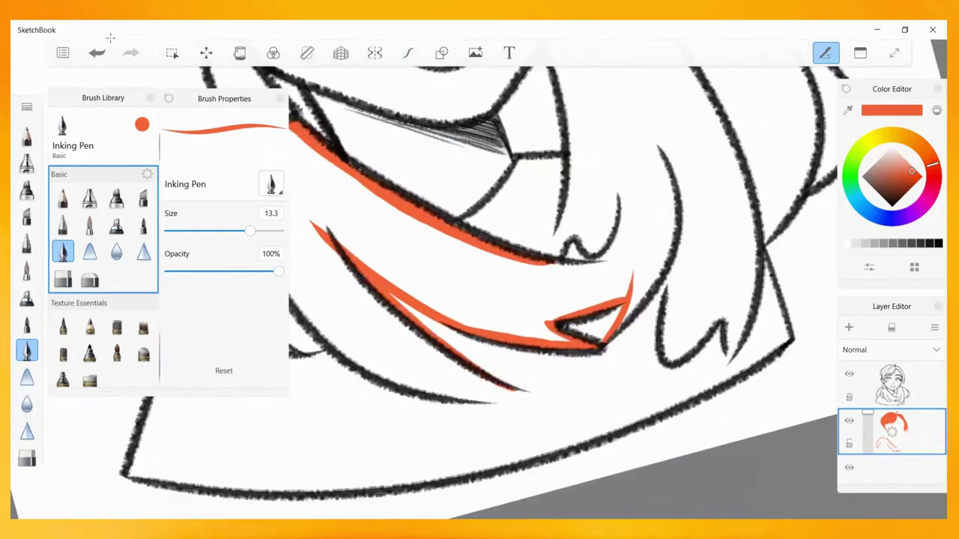
key(ctrl+z)
drag(375, 266, 517, 389)
drag(390, 292, 442, 337)
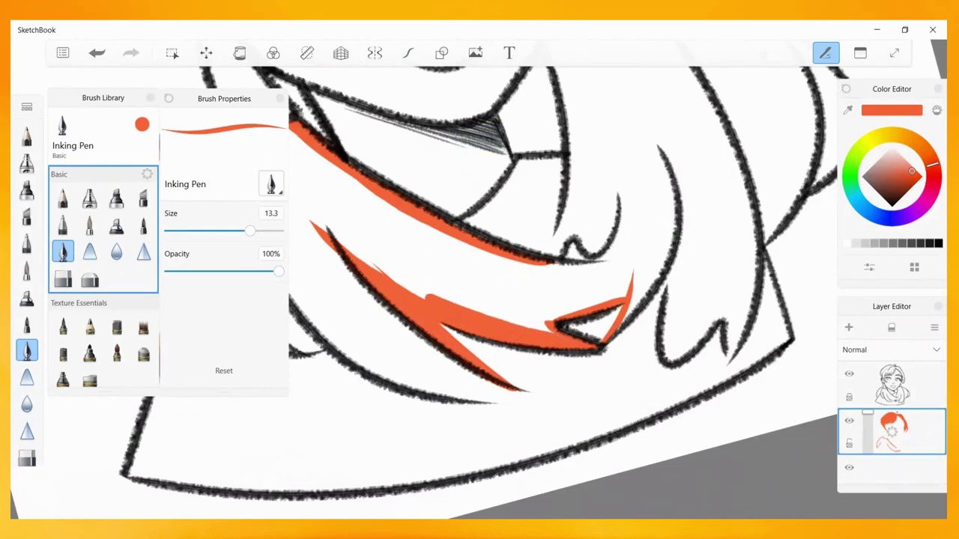
Turn on stroke smoothing and paint the lower scarf fold's edge orange-red out to its pointed tip
scroll(480, 284, down, 5)
scroll(479, 285, up, 6)
click(408, 53)
key(ctrl+z)
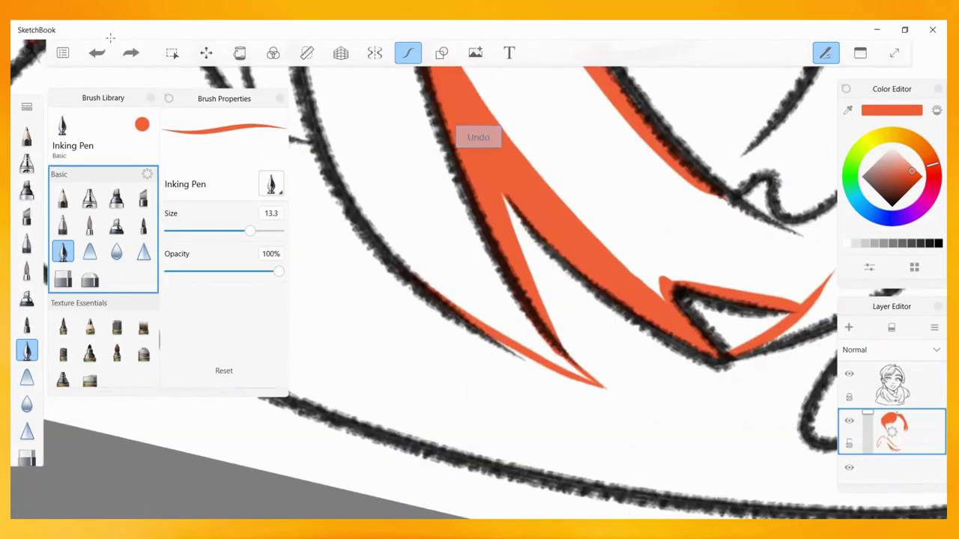
key(ctrl+y)
key(ctrl+z)
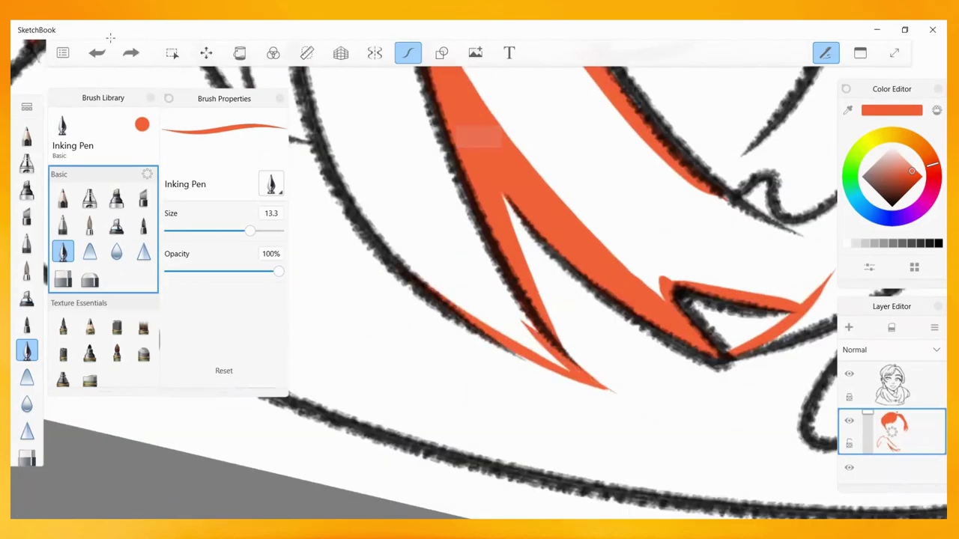
key(ctrl+y)
scroll(480, 285, down, 5)
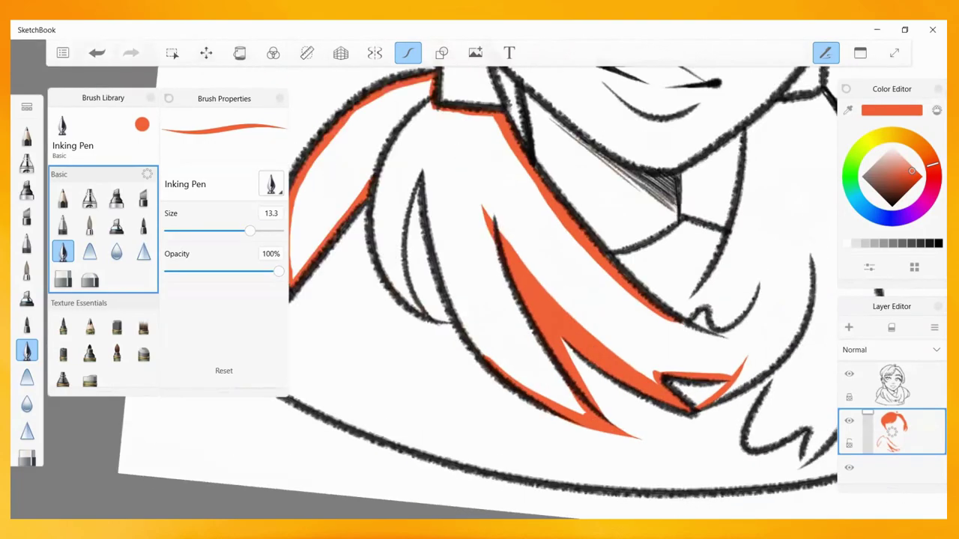
Paint orange-red edges around the scarf's narrow front fold and flood-fill the outlined front section with the same color
key(ctrl+z)
key(ctrl+y)
scroll(480, 285, up, 3)
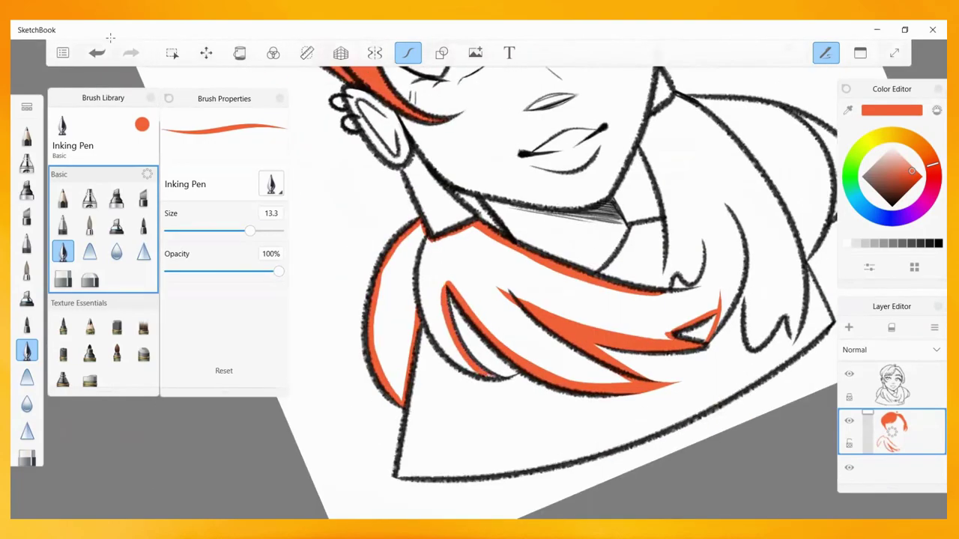
scroll(479, 284, down, 3)
click(385, 278)
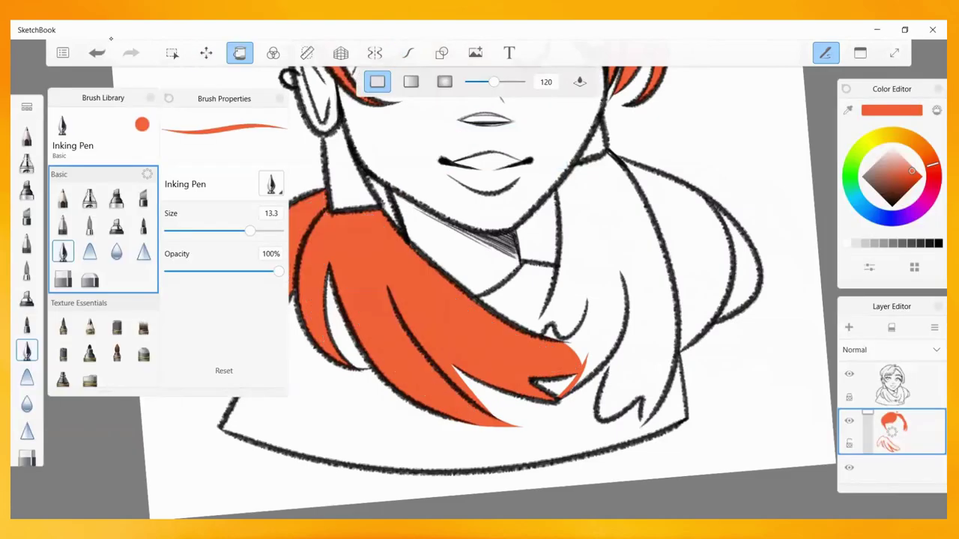
Paint orange-red strokes along the fold lines on the scarf's unfilled side and into its lower zigzag tip
scroll(480, 285, down, 2)
key(ctrl+z)
key(ctrl+y)
scroll(480, 285, up, 5)
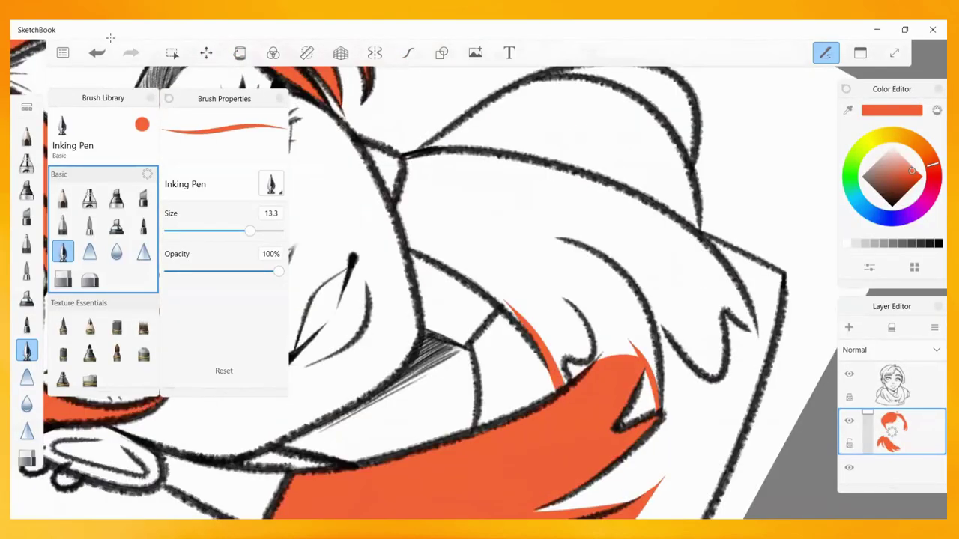
scroll(479, 285, down, 4)
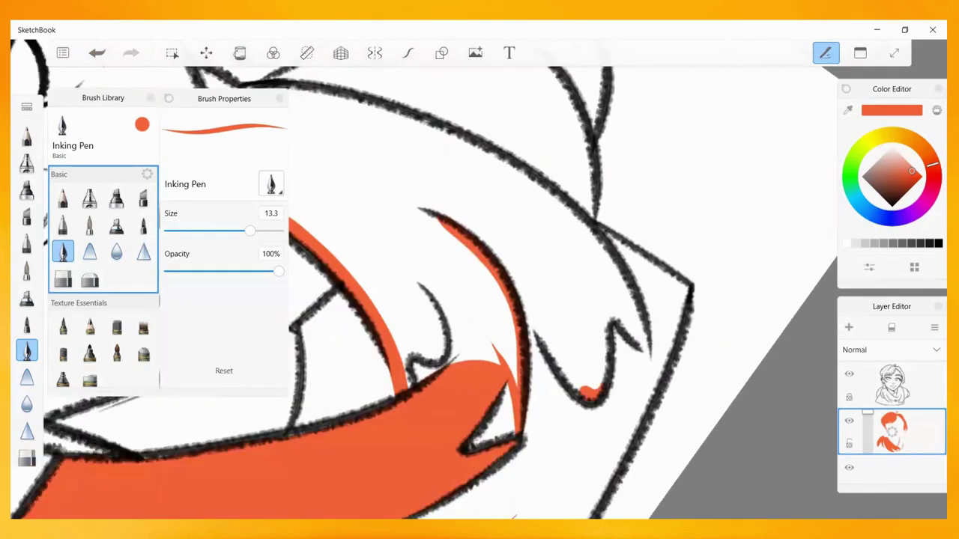
mouse_move(517, 292)
mouse_down()
mouse_move(586, 389)
mouse_move(643, 347)
mouse_up()
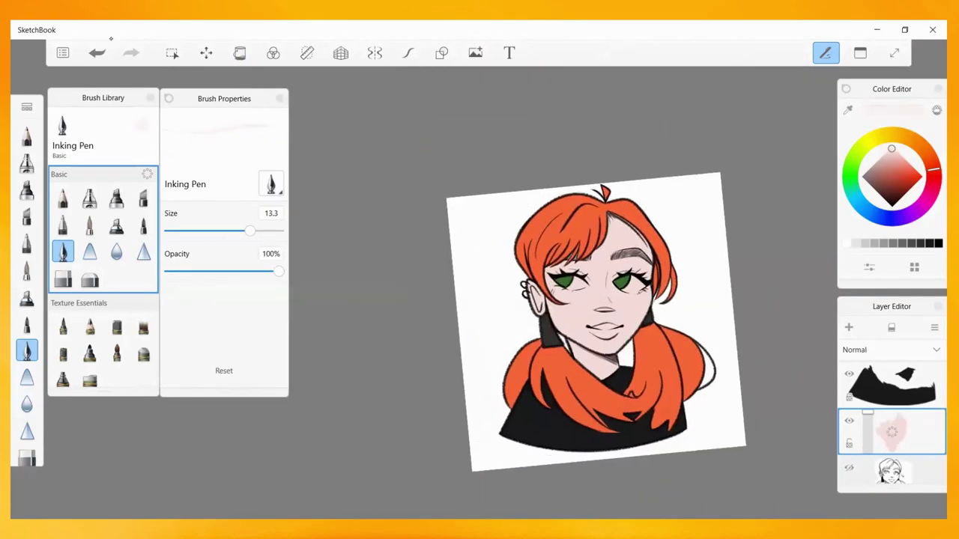
Recolor the face's skin with pale pink shades using a solid flood fill at tolerance 218
key(f)
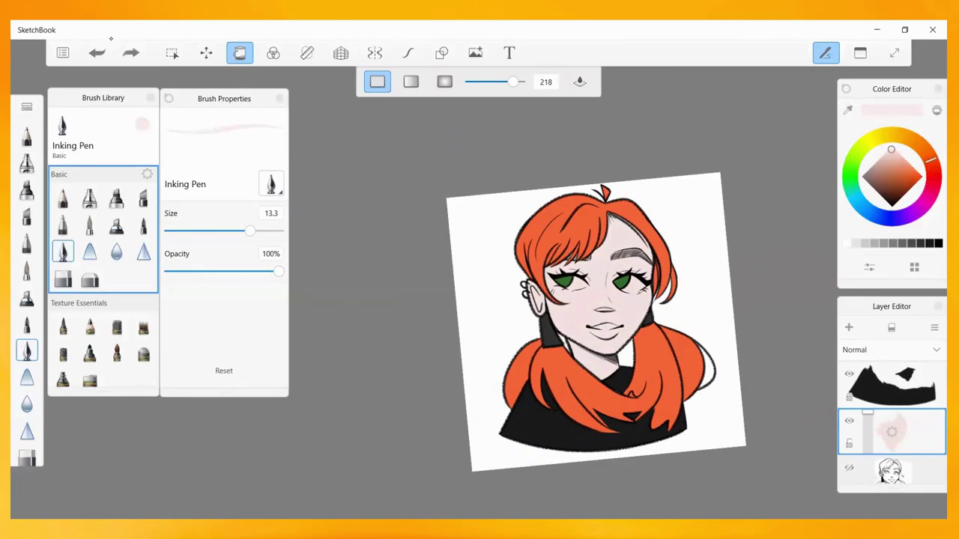
key(ctrl+z)
key(ctrl+z)
key(ctrl+z)
Flood-fill the hair and scarf light blue on their shared color layer
key(ctrl+y)
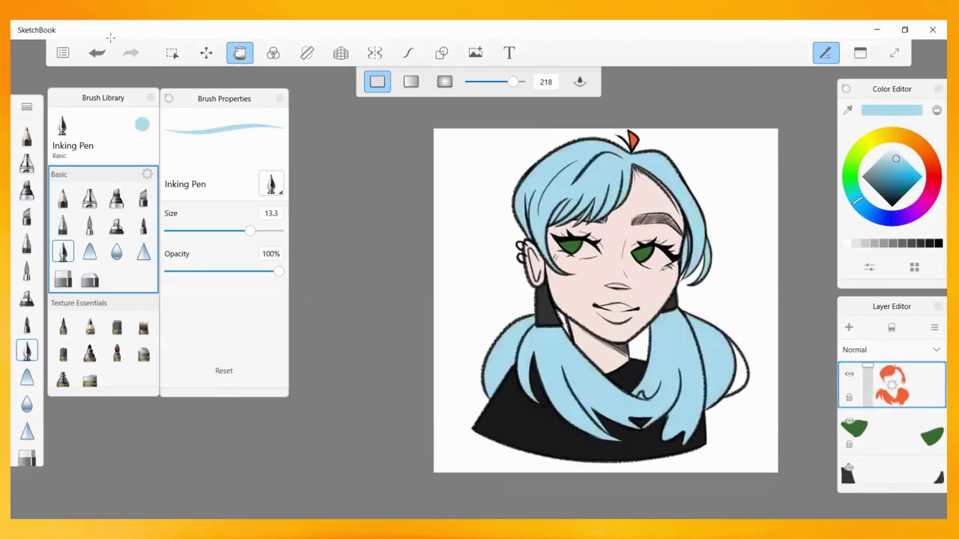
key(ctrl+z)
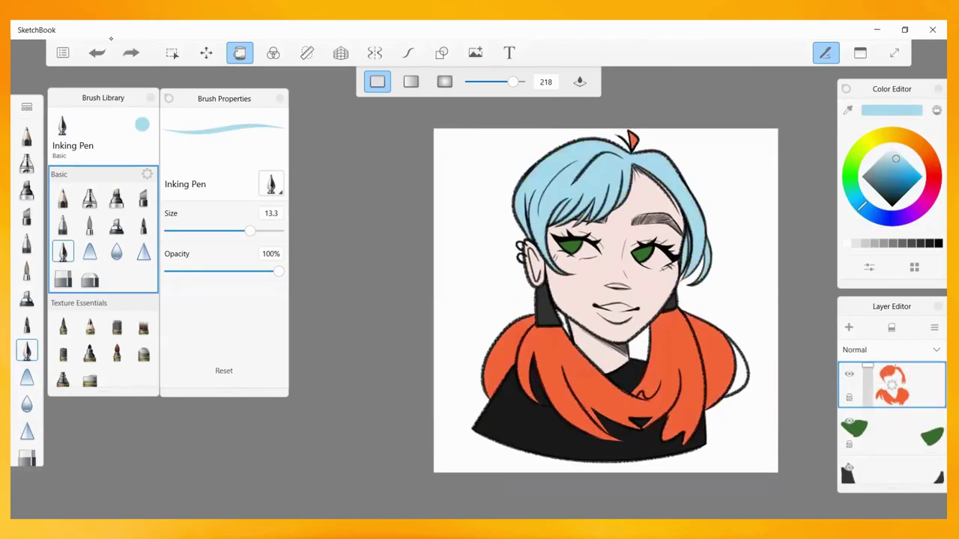
key(ctrl+y)
key(ctrl+z)
key(ctrl+y)
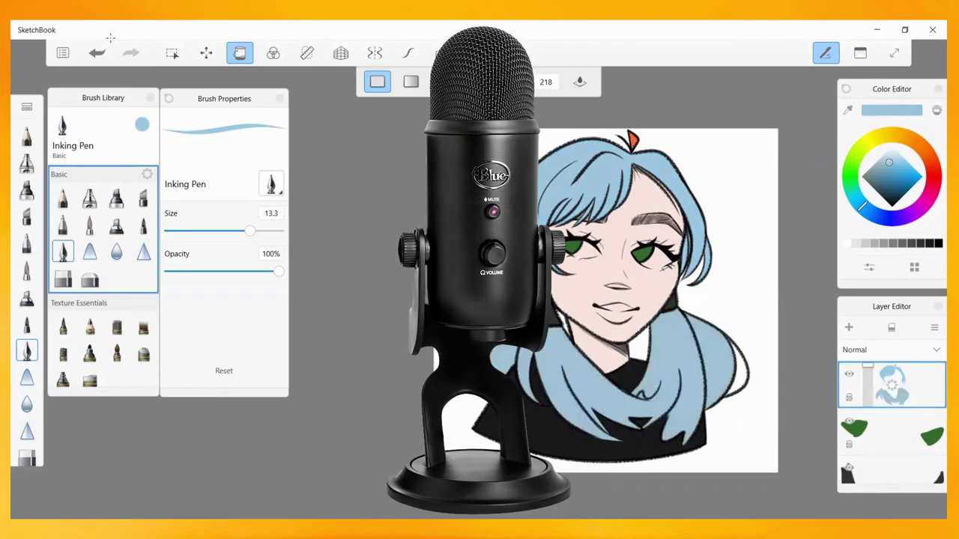
Switch to the eye color layer and fill both irises purple
click(892, 430)
click(897, 176)
click(569, 244)
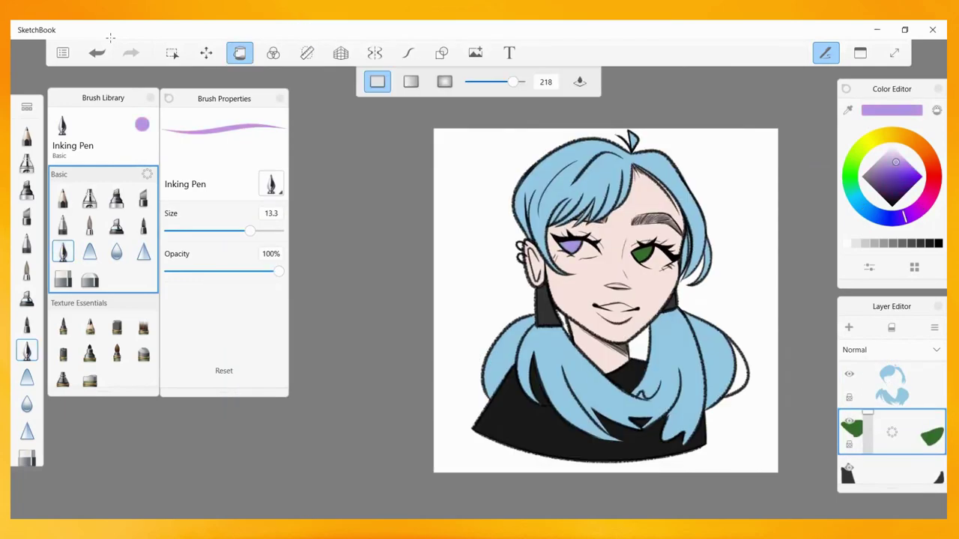
click(642, 254)
Fill both irises medium blue and adjust the light blue fill on the hair and scarf layer
click(863, 206)
click(892, 180)
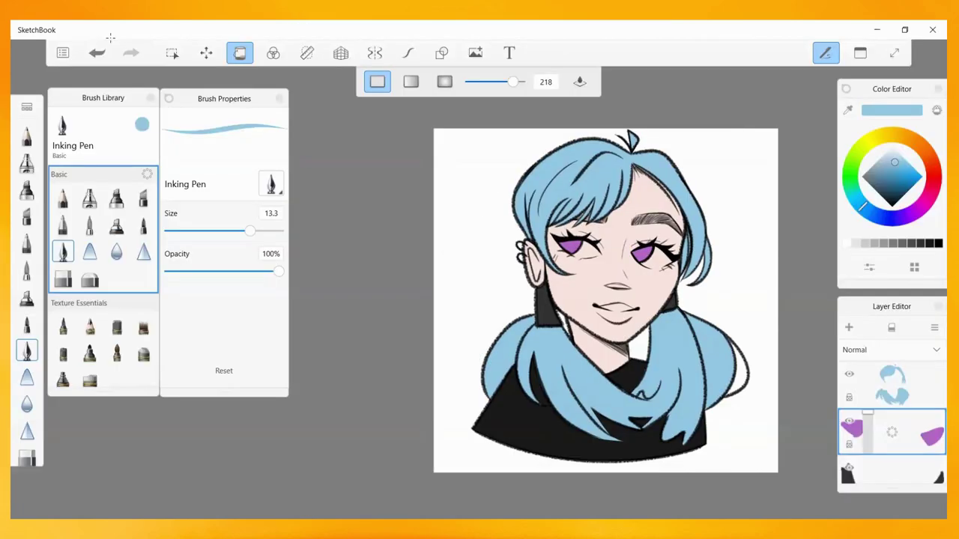
click(569, 246)
click(642, 255)
key(ctrl+z)
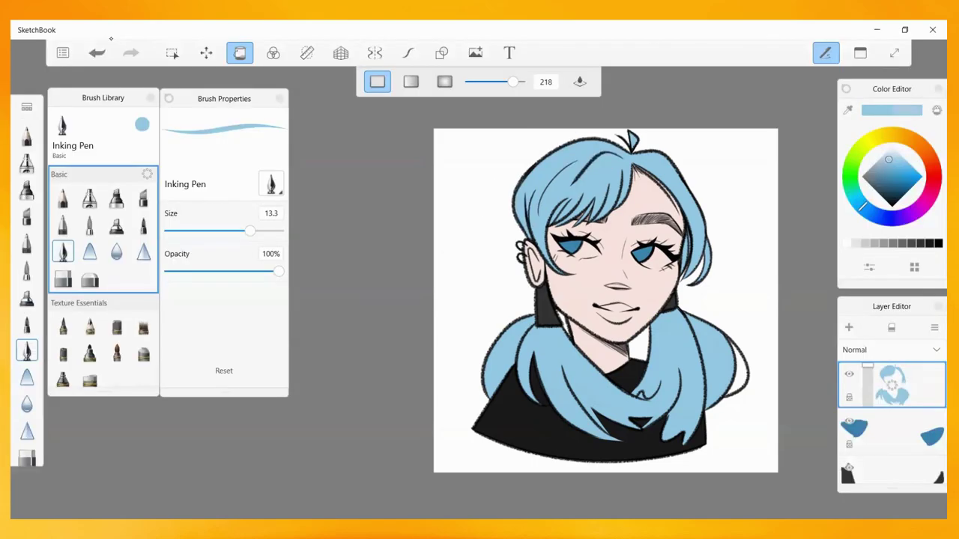
key(ctrl+y)
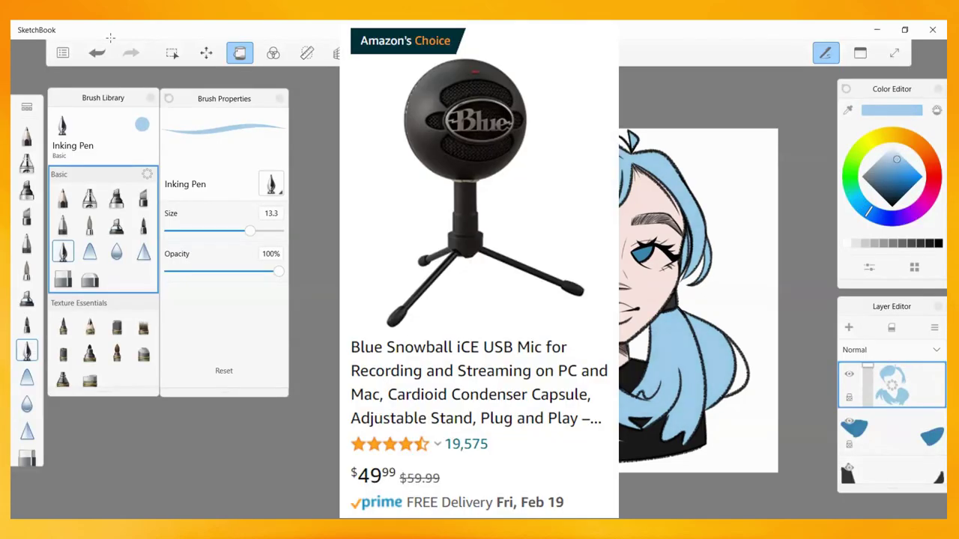